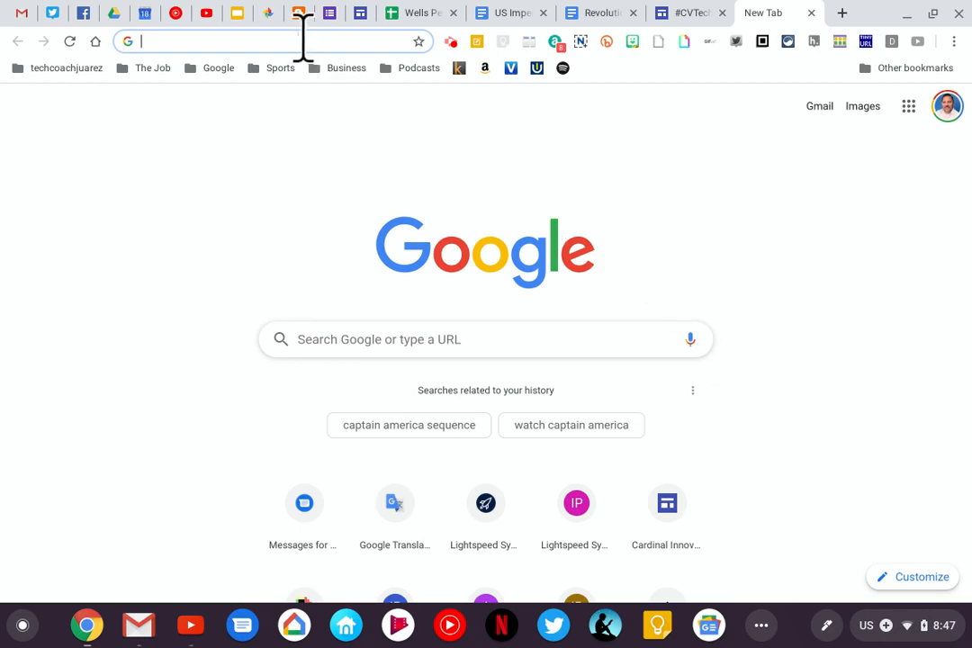
- Go to the short link tinyurl.com/sheetslevel2 in the new tab
{"action": "type", "text": "tin"}
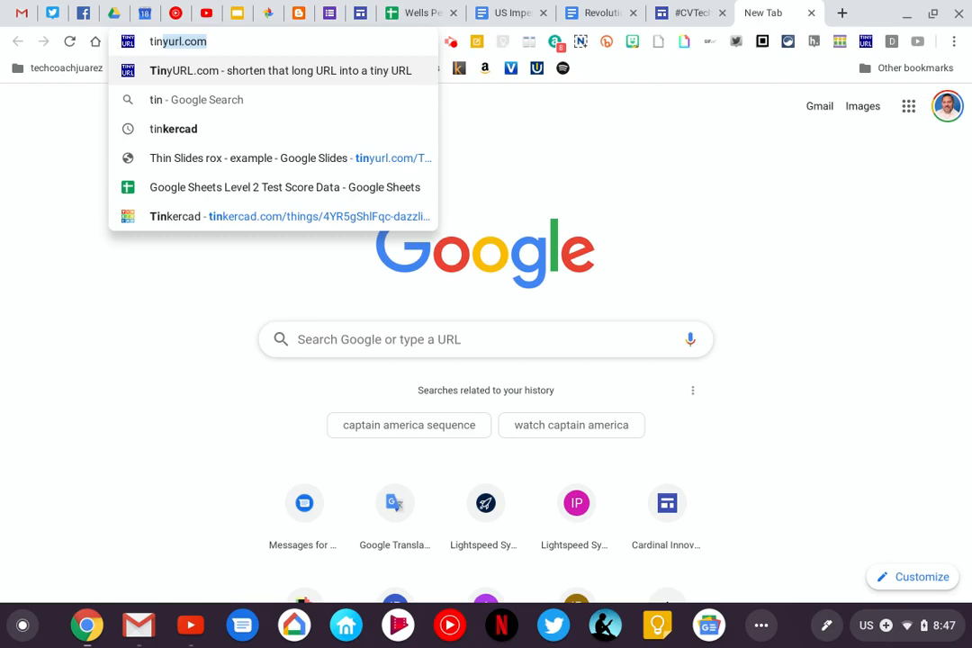
{"action": "type", "text": "yurl.com/"}
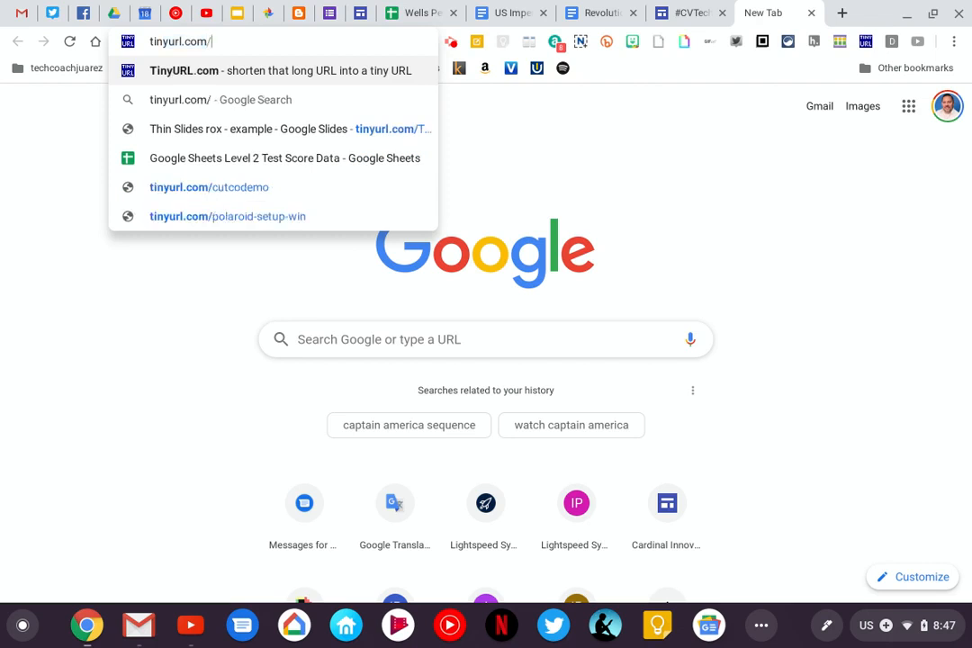
{"action": "type", "text": "sheetslev"}
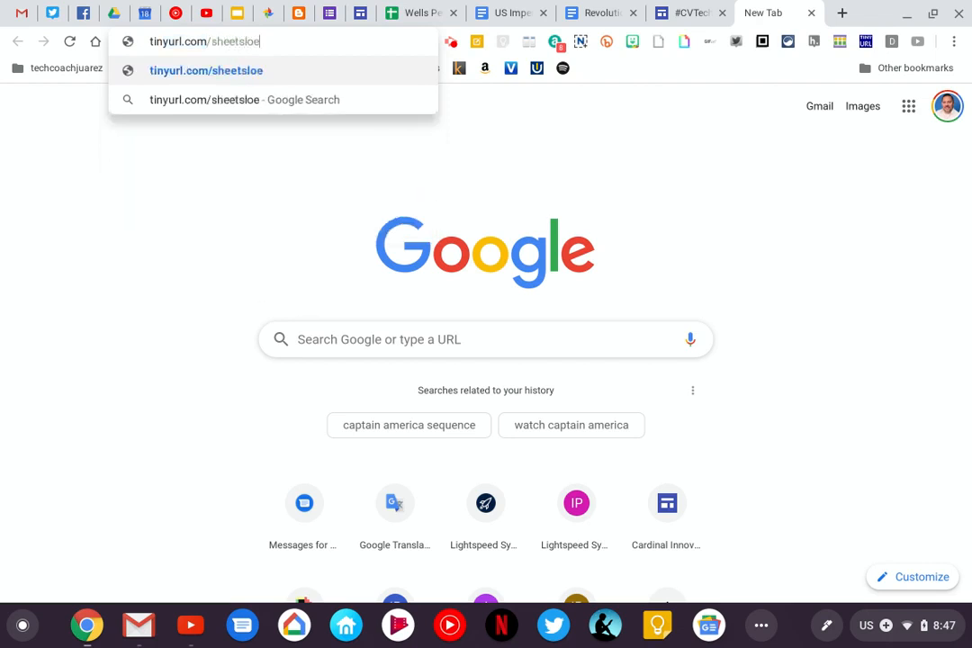
{"action": "type", "text": "el2"}
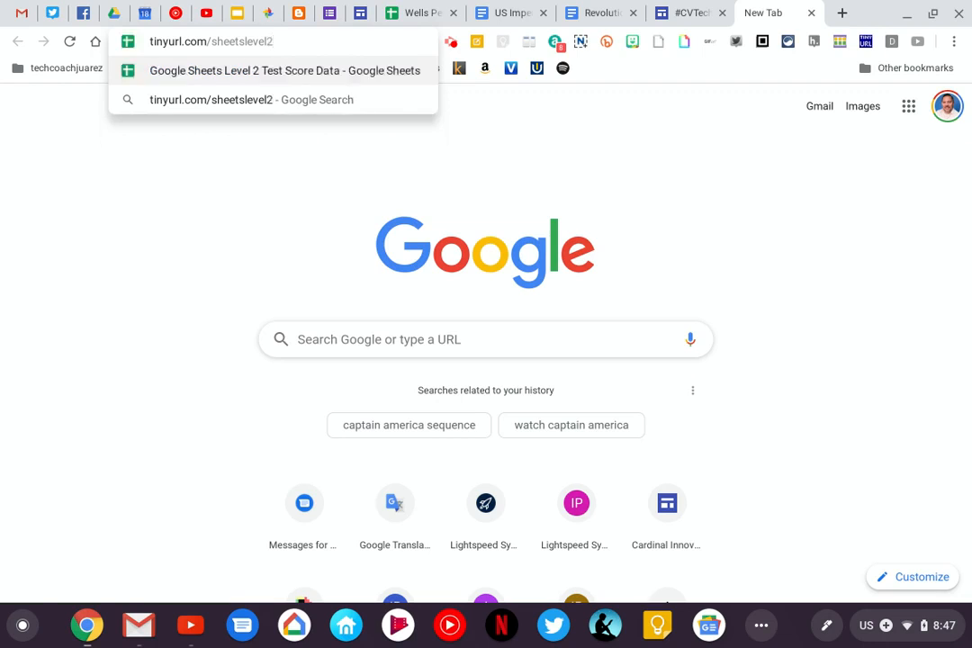
{"action": "key", "text": "Return"}
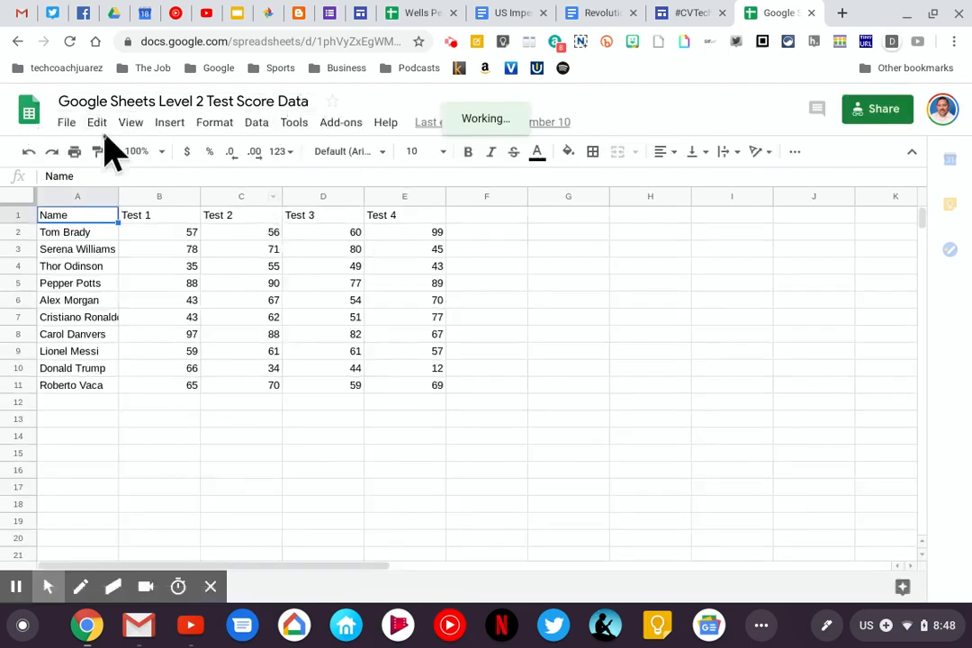
- Make a copy of the Level 2 Test Score Data spreadsheet, keeping the default name
{"action": "left_click", "coordinate": [68, 124]}
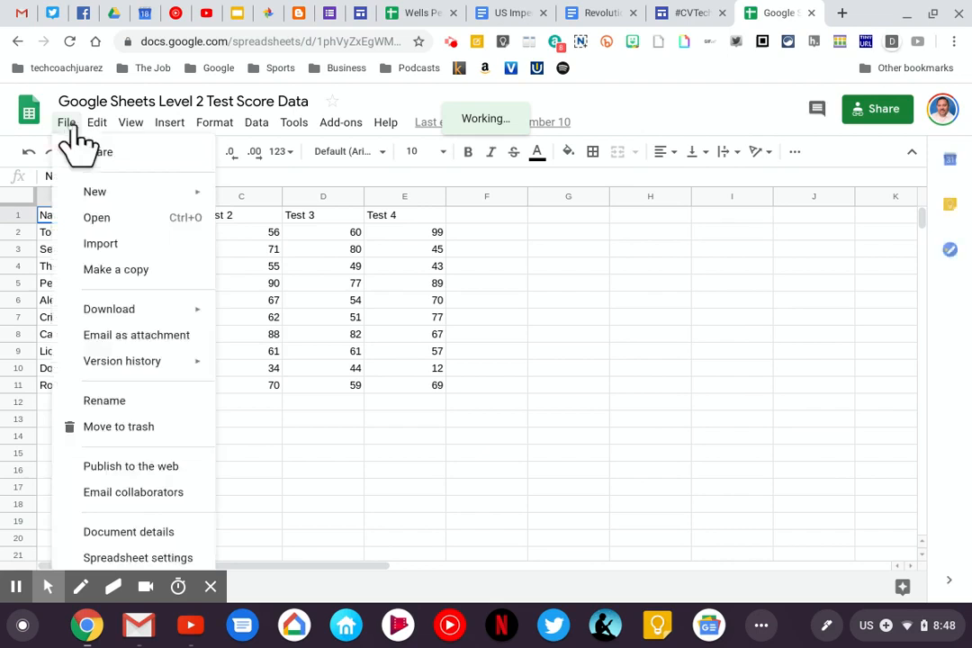
{"action": "left_click", "coordinate": [109, 270]}
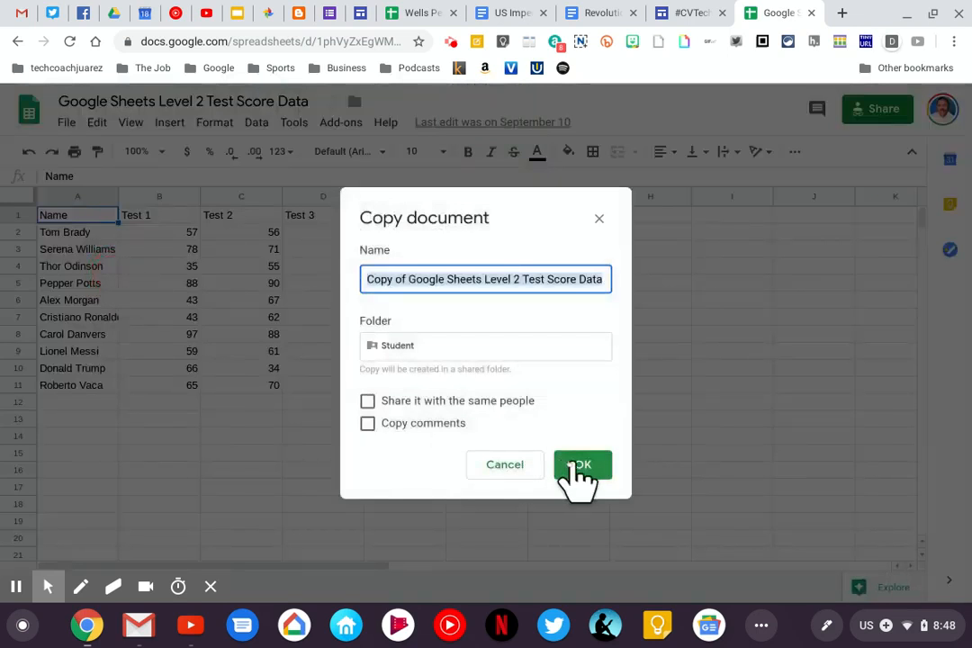
{"action": "left_click", "coordinate": [576, 465]}
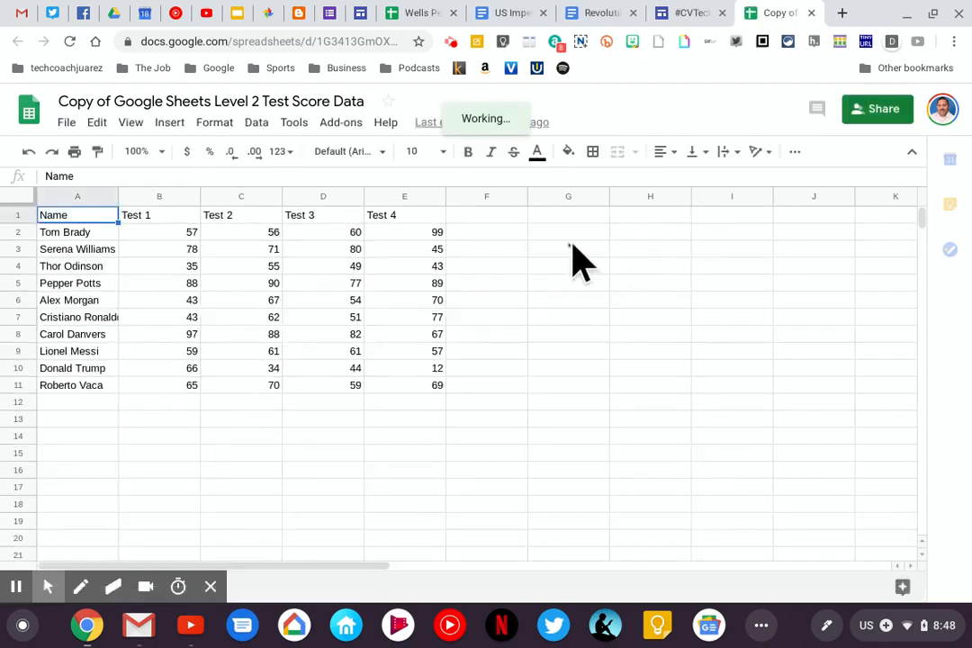
- Replace the copy's title with 'Google Sheets Level 2'
{"action": "left_click", "coordinate": [192, 101]}
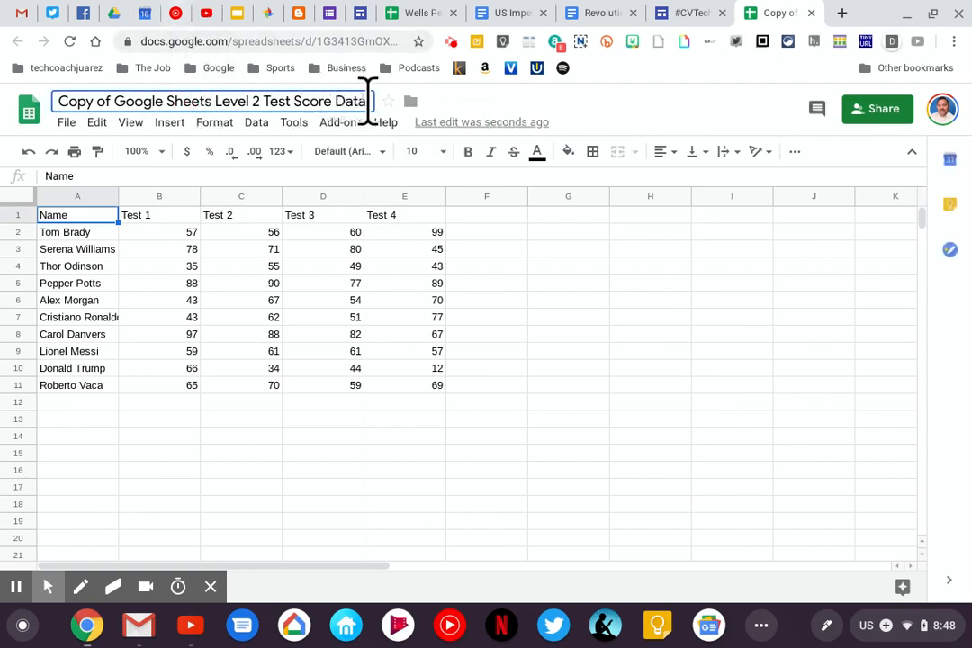
{"action": "key", "text": "BackSpace"}
{"action": "key", "text": "BackSpace"}
{"action": "key", "text": "BackSpace"}
{"action": "key", "text": "BackSpace"}
{"action": "key", "text": "BackSpace"}
{"action": "key", "text": "BackSpace"}
{"action": "key", "text": "BackSpace"}
{"action": "key", "text": "BackSpace"}
{"action": "key", "text": "BackSpace"}
{"action": "key", "text": "BackSpace"}
{"action": "key", "text": "BackSpace"}
{"action": "key", "text": "BackSpace"}
{"action": "key", "text": "BackSpace"}
{"action": "key", "text": "BackSpace"}
{"action": "key", "text": "BackSpace"}
{"action": "key", "text": "BackSpace"}
{"action": "key", "text": "BackSpace"}
{"action": "key", "text": "BackSpace"}
{"action": "key", "text": "BackSpace"}
{"action": "key", "text": "BackSpace"}
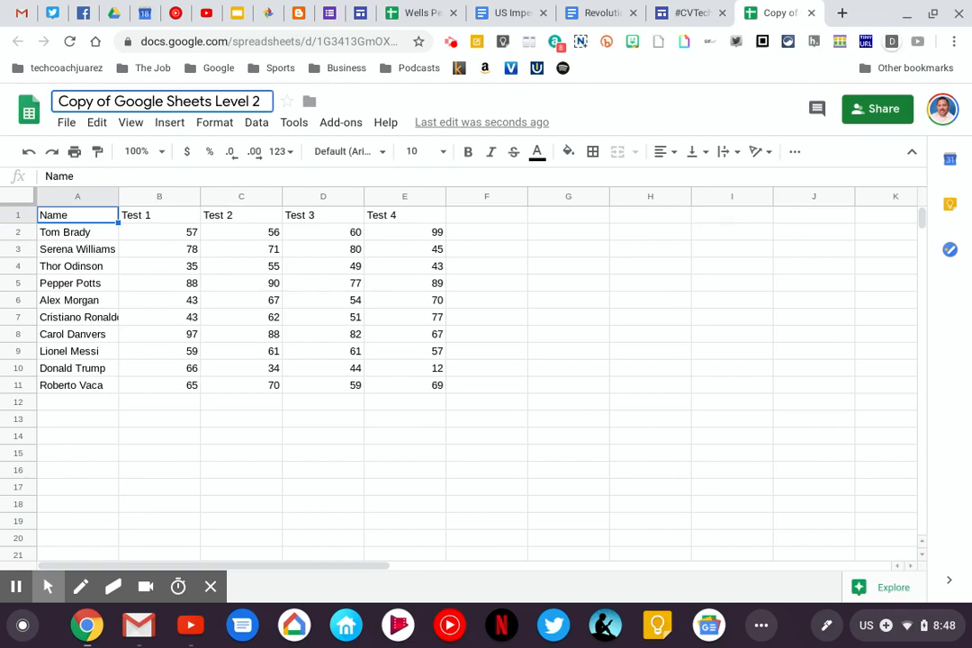
{"action": "key", "text": "BackSpace"}
{"action": "key", "text": "BackSpace"}
{"action": "key", "text": "BackSpace"}
{"action": "key", "text": "BackSpace"}
{"action": "key", "text": "BackSpace"}
{"action": "key", "text": "BackSpace"}
{"action": "key", "text": "BackSpace"}
{"action": "key", "text": "BackSpace"}
{"action": "key", "text": "BackSpace"}
{"action": "key", "text": "BackSpace"}
{"action": "key", "text": "BackSpace"}
{"action": "key", "text": "BackSpace"}
{"action": "key", "text": "BackSpace"}
{"action": "key", "text": "BackSpace"}
{"action": "key", "text": "BackSpace"}
{"action": "key", "text": "BackSpace"}
{"action": "key", "text": "BackSpace"}
{"action": "key", "text": "BackSpace"}
{"action": "key", "text": "BackSpace"}
{"action": "key", "text": "BackSpace"}
{"action": "type", "text": "Google "}
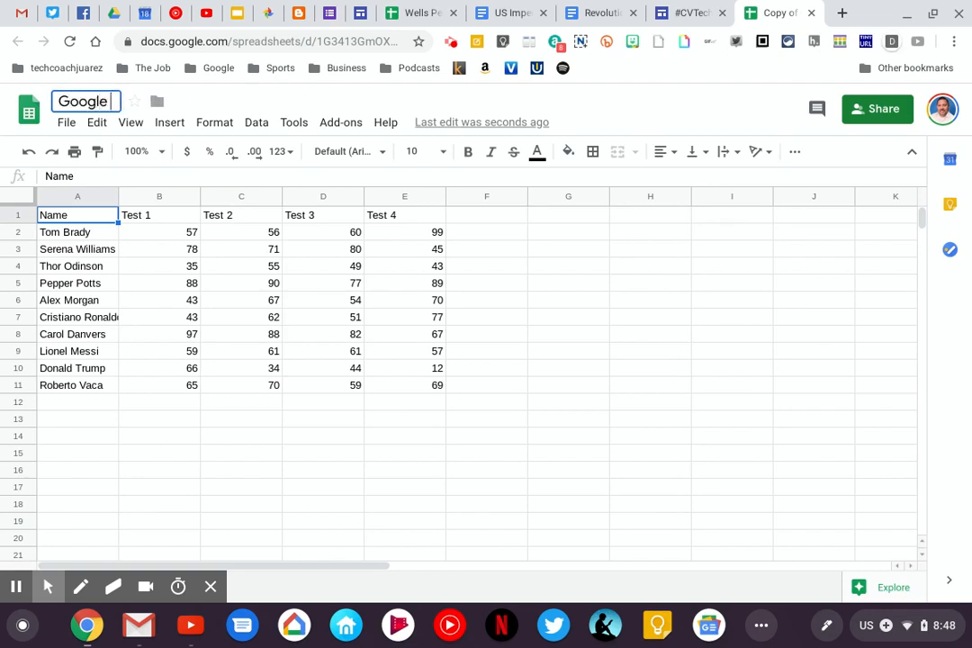
{"action": "type", "text": "Sheets Level 2"}
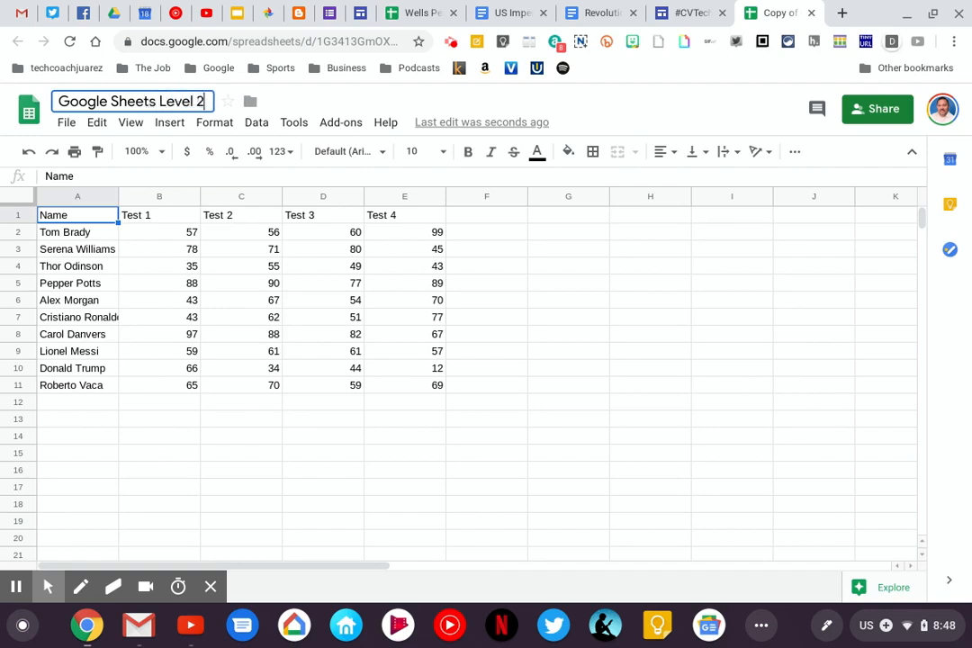
{"action": "key", "text": "Return"}
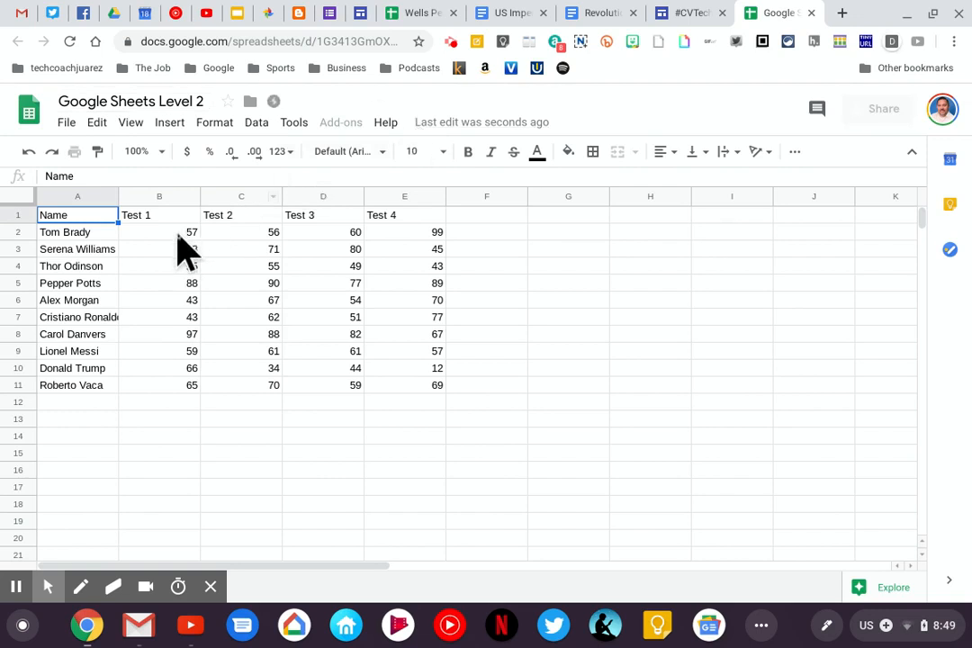
- Total the Test 1 scores B2:B11 with SUM in B12 (631), then select B2:E2
{"action": "left_click_drag", "start_coordinate": [179, 232], "coordinate": [179, 385]}
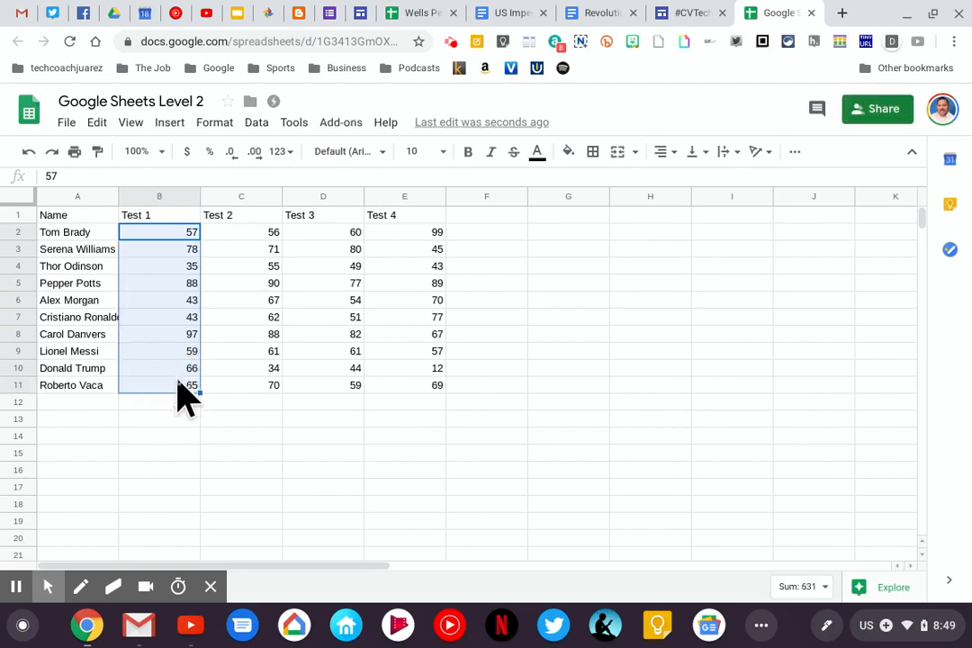
{"action": "left_click", "coordinate": [795, 155]}
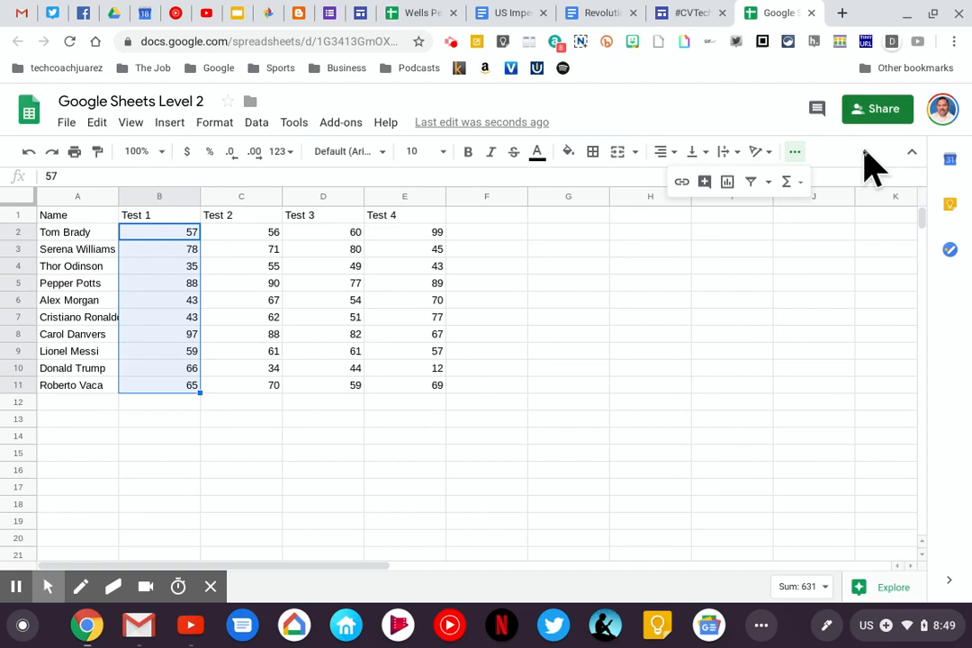
{"action": "left_click", "coordinate": [795, 186]}
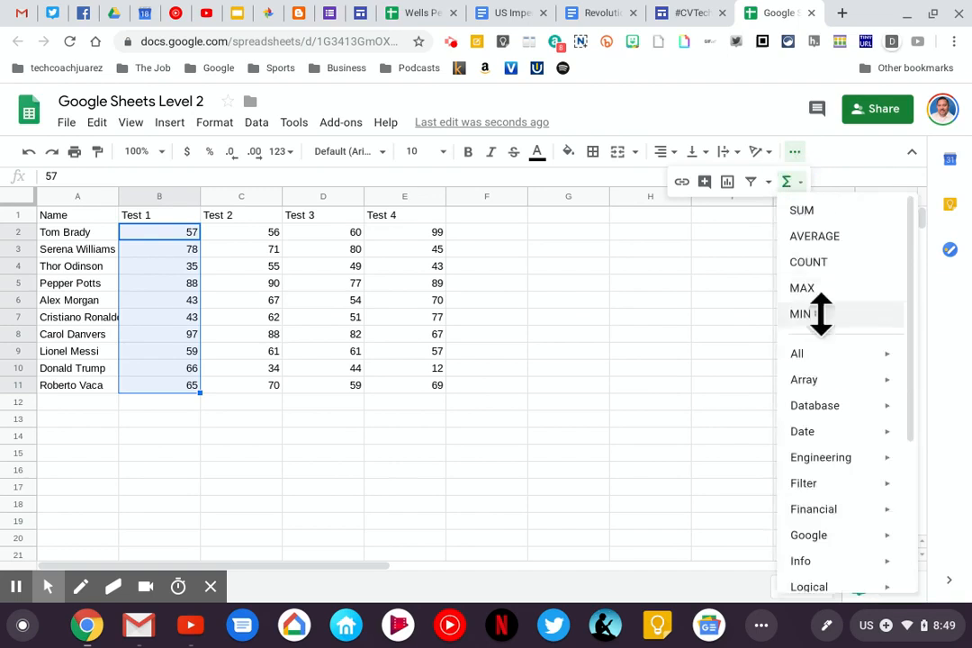
{"action": "left_click", "coordinate": [819, 214]}
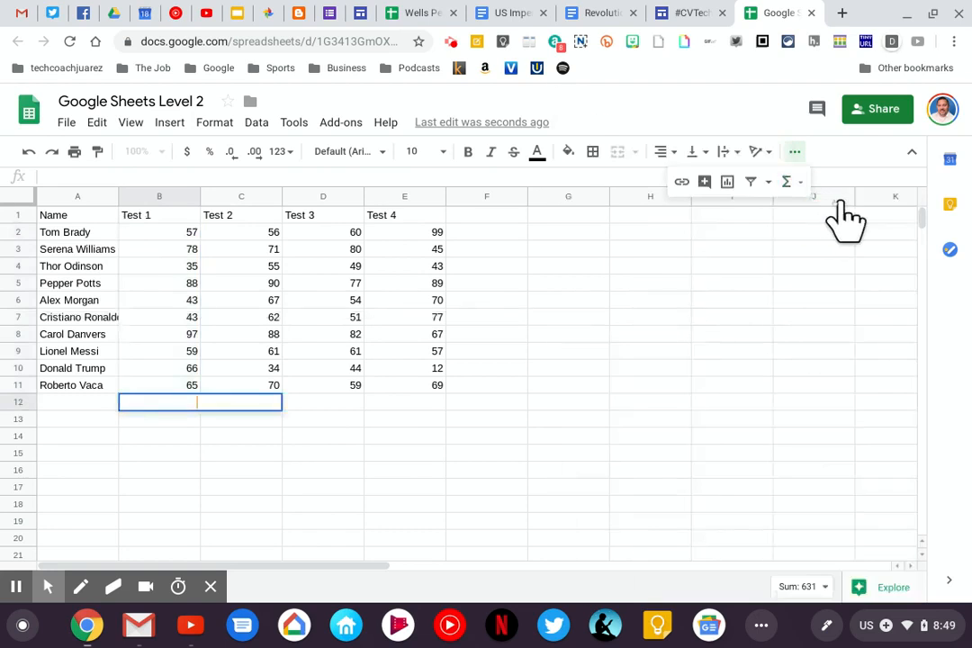
{"action": "key", "text": "Return"}
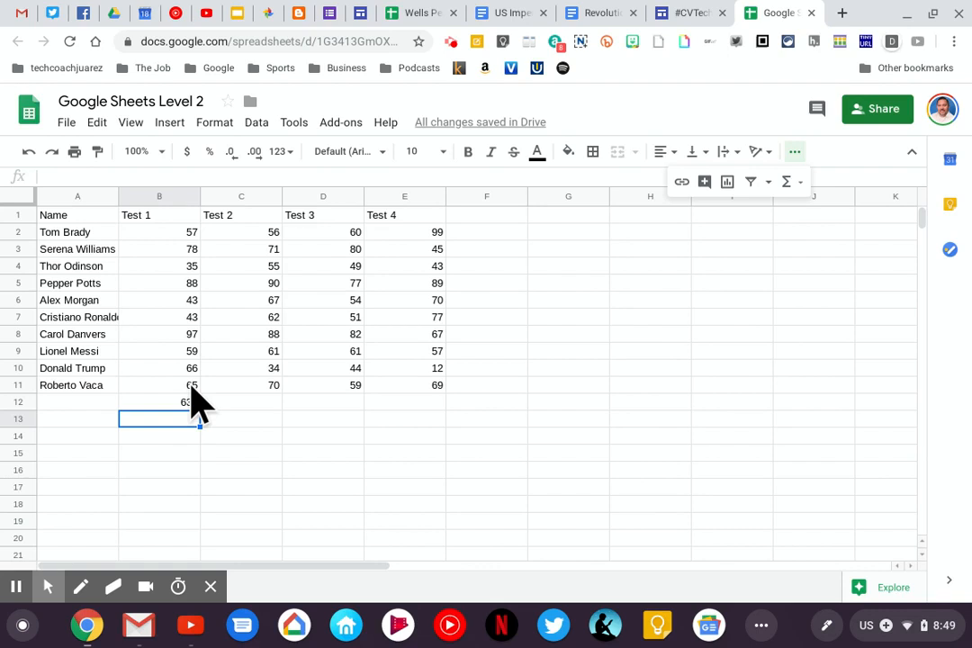
{"action": "left_click", "coordinate": [182, 235]}
{"action": "left_click_drag", "start_coordinate": [183, 235], "coordinate": [389, 232]}
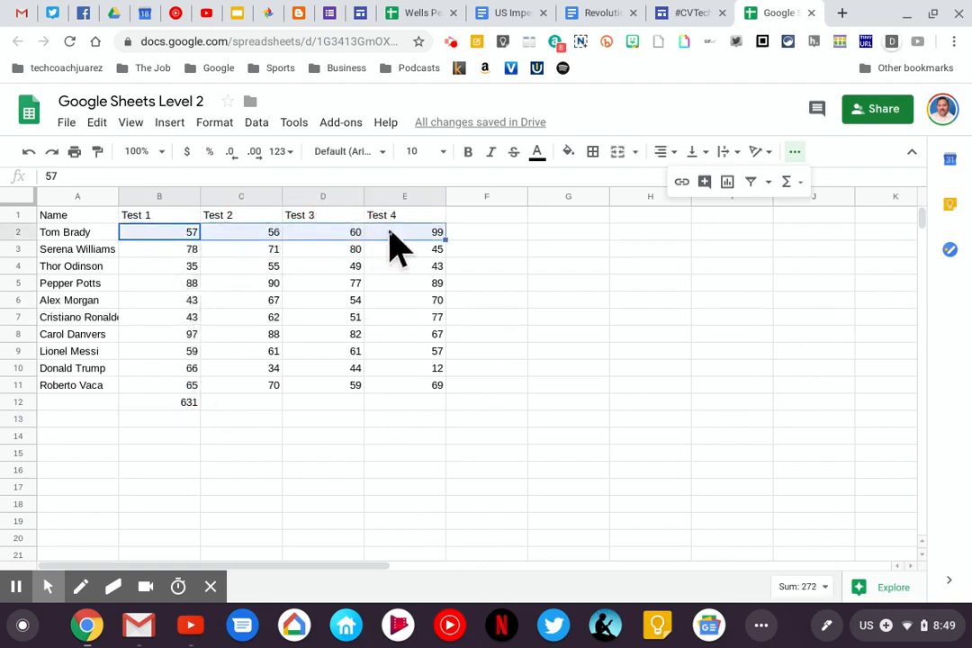
- Put =AVERAGE(B2:E2) in F2 and fill it down through F11
{"action": "left_click", "coordinate": [789, 182]}
{"action": "left_click", "coordinate": [814, 235]}
{"action": "key", "text": "Return"}
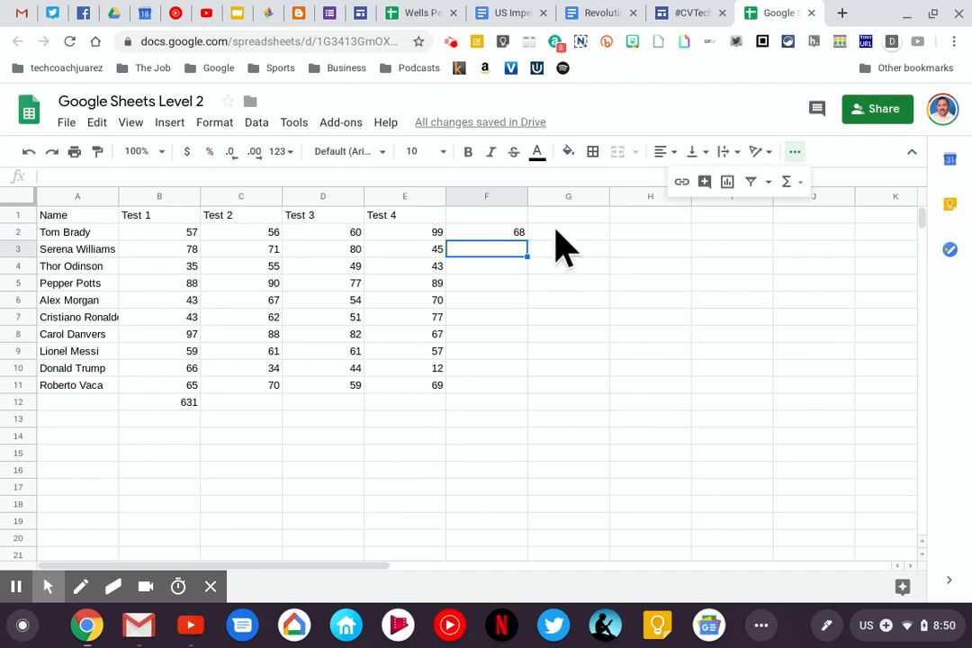
{"action": "left_click", "coordinate": [513, 233]}
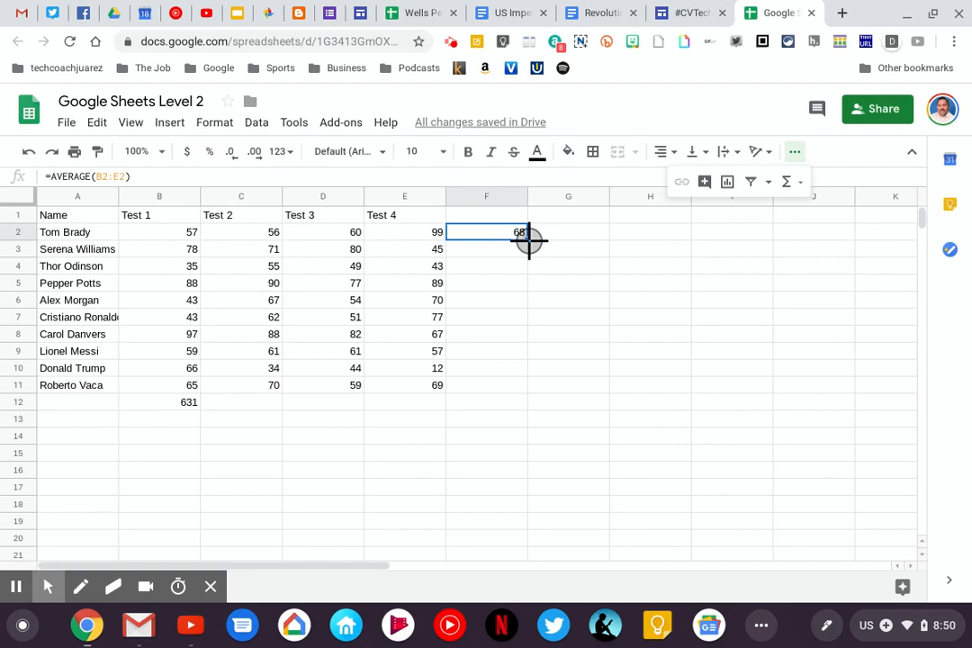
{"action": "left_click_drag", "start_coordinate": [529, 239], "coordinate": [528, 384]}
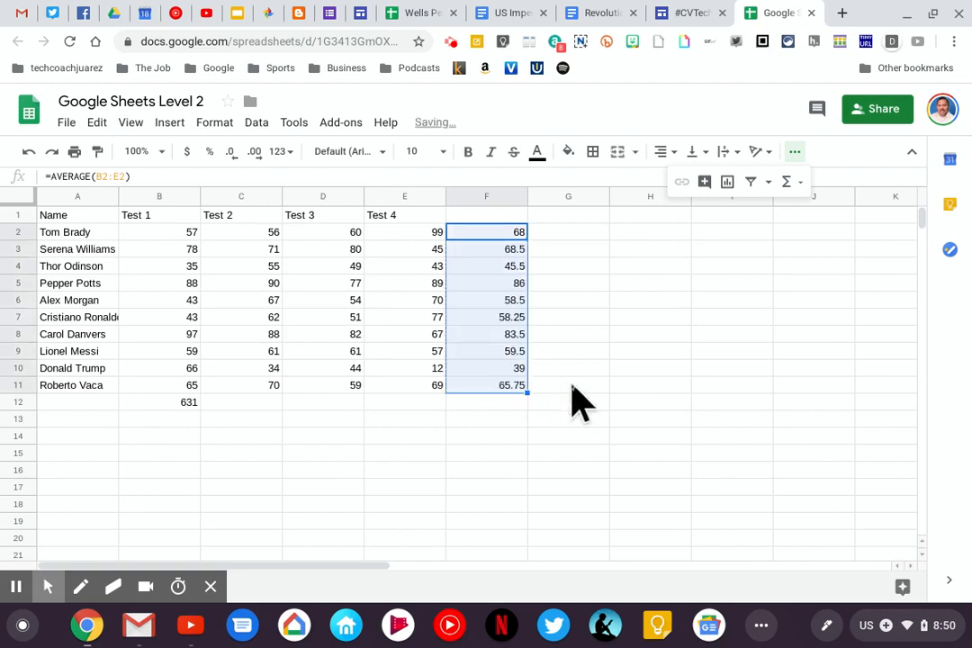
{"action": "key", "text": "Return"}
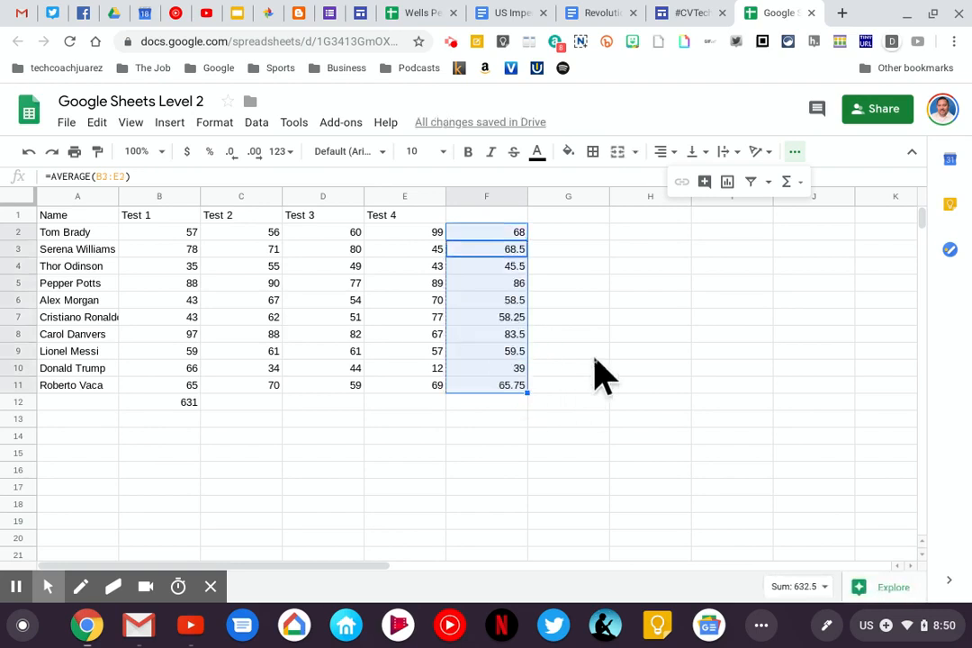
{"action": "left_click", "coordinate": [595, 357]}
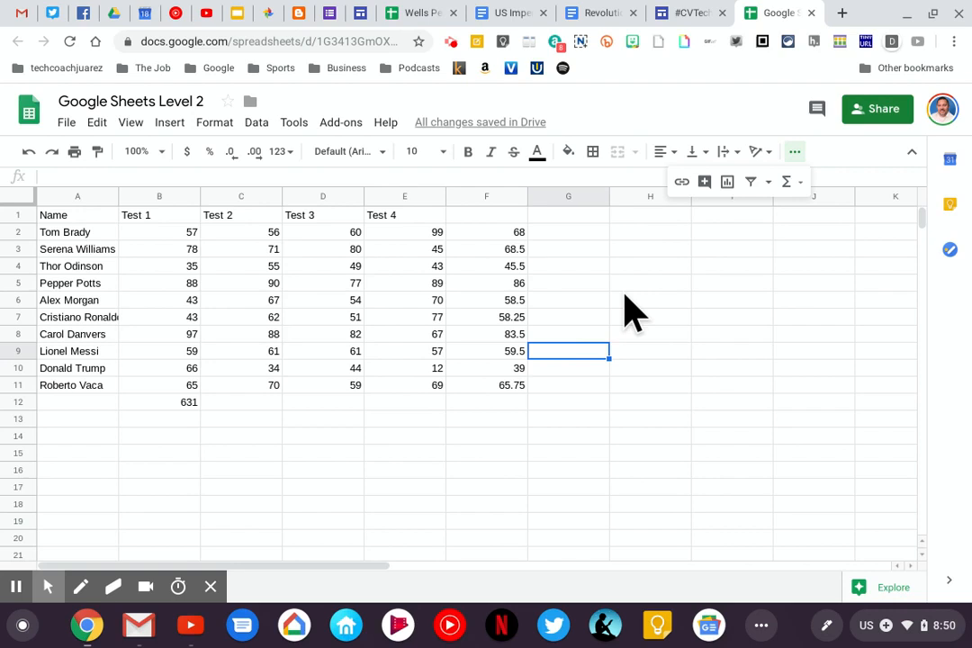
- Freeze row 1 so the Name and Test 1–4 headers stay on top
{"action": "left_click", "coordinate": [18, 215]}
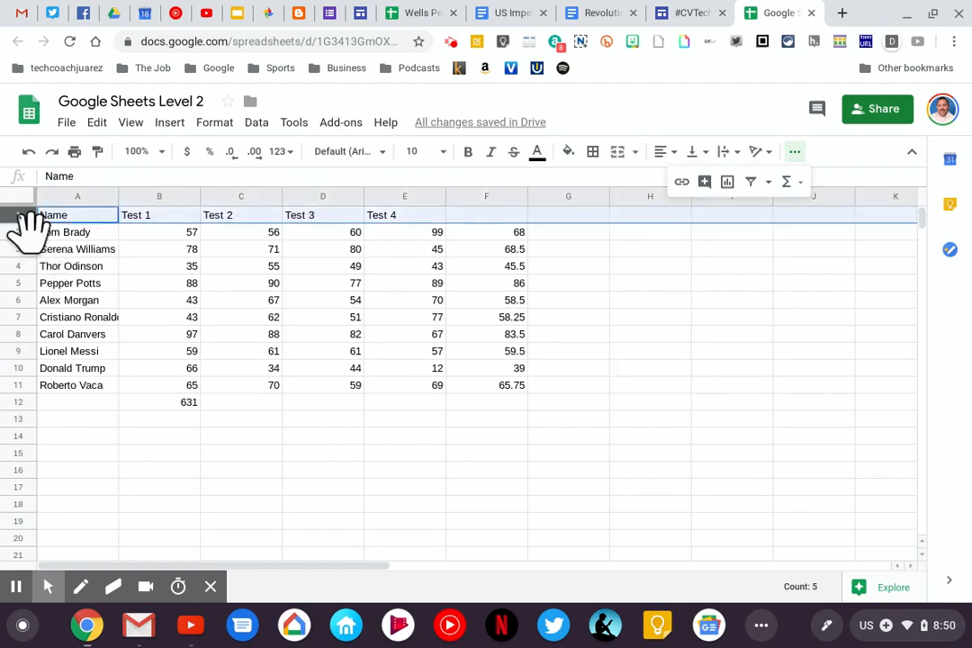
{"action": "left_click", "coordinate": [134, 123]}
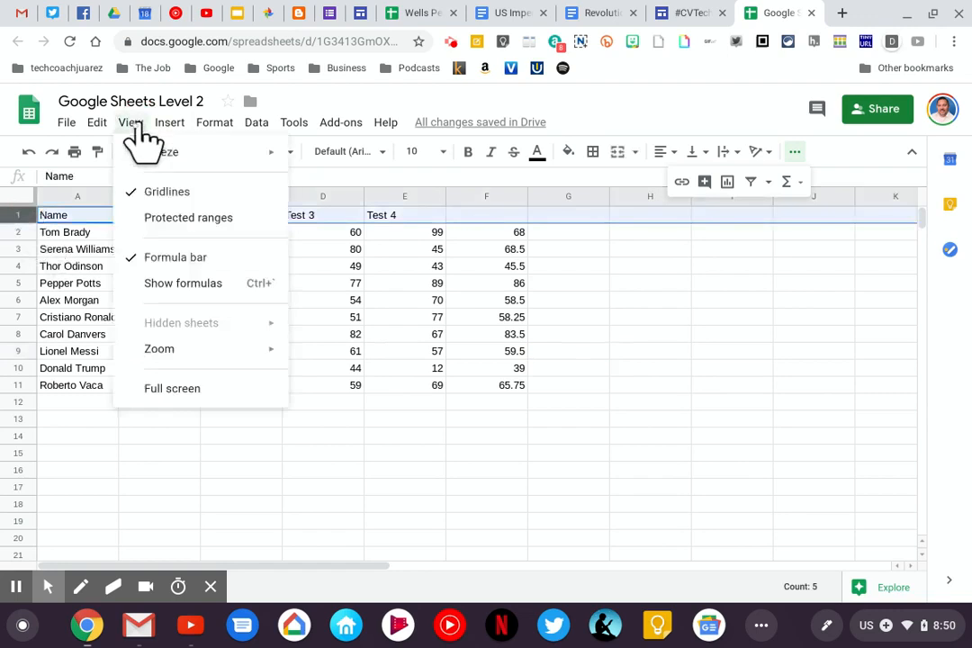
{"action": "mouse_move", "coordinate": [138, 159]}
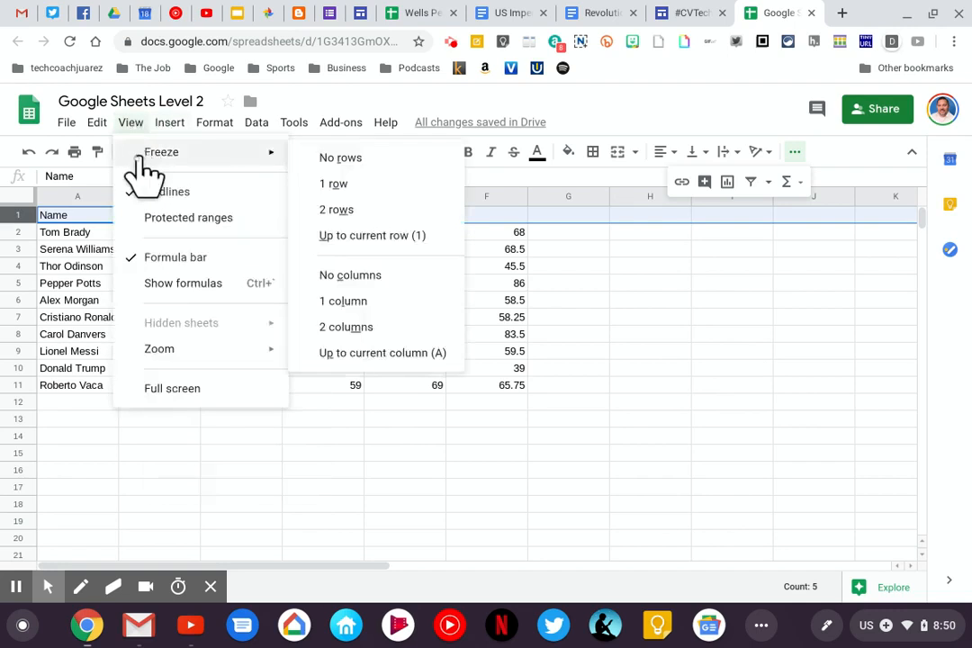
{"action": "left_click", "coordinate": [335, 184]}
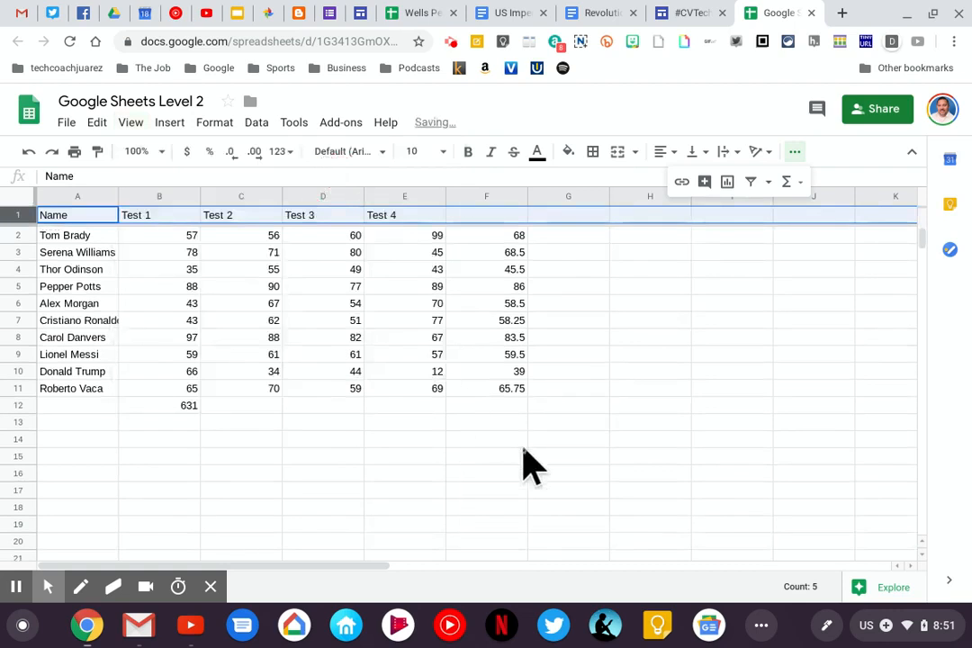
{"action": "left_click", "coordinate": [571, 390]}
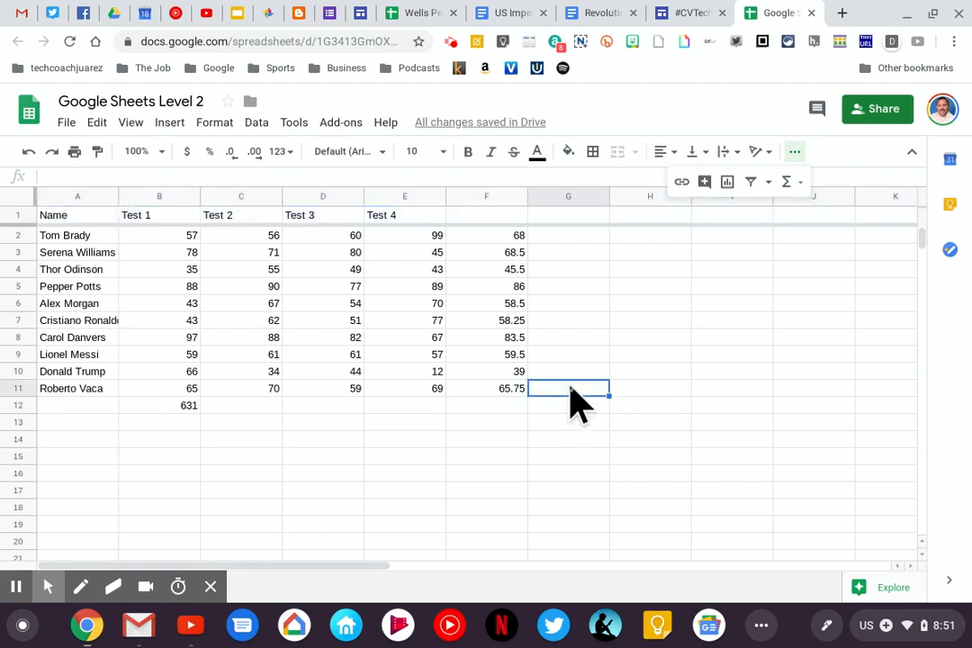
- Move down past the data and back up to check the frozen header
{"action": "left_click", "coordinate": [103, 425]}
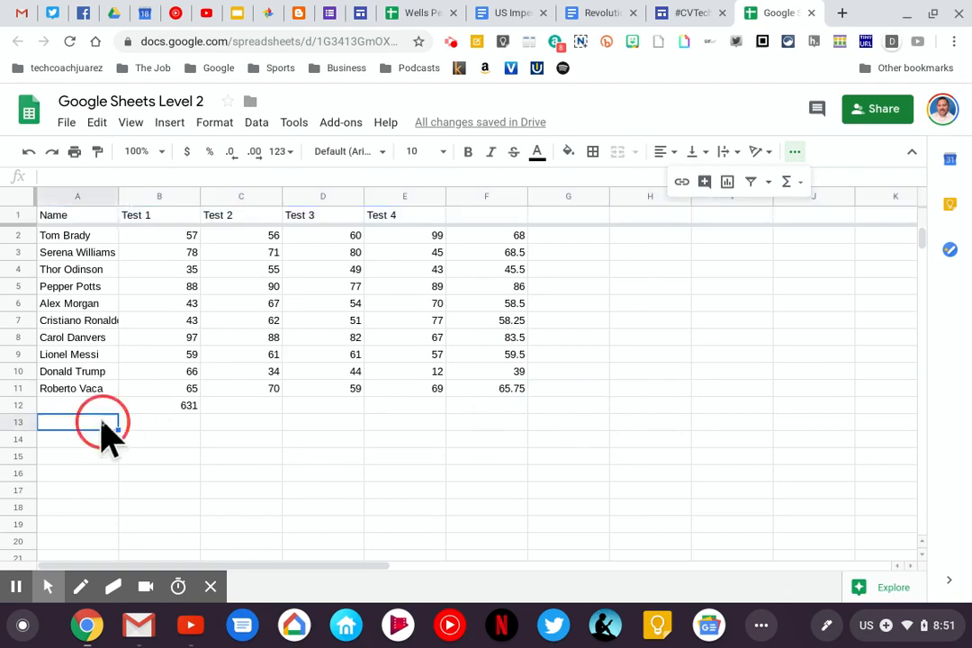
{"action": "key", "text": "Return"}
{"action": "key", "text": "Return"}
{"action": "key", "text": "Return"}
{"action": "key", "text": "Return"}
{"action": "key", "text": "Return"}
{"action": "key", "text": "Return"}
{"action": "key", "text": "Return"}
{"action": "key", "text": "Return"}
{"action": "key", "text": "Return"}
{"action": "key", "text": "Return"}
{"action": "key", "text": "Return"}
{"action": "key", "text": "Return"}
{"action": "key", "text": "Return"}
{"action": "key", "text": "Return"}
{"action": "key", "text": "Return"}
{"action": "key", "text": "Return"}
{"action": "key", "text": "Return"}
{"action": "key", "text": "Return"}
{"action": "key", "text": "Return"}
{"action": "key", "text": "Return"}
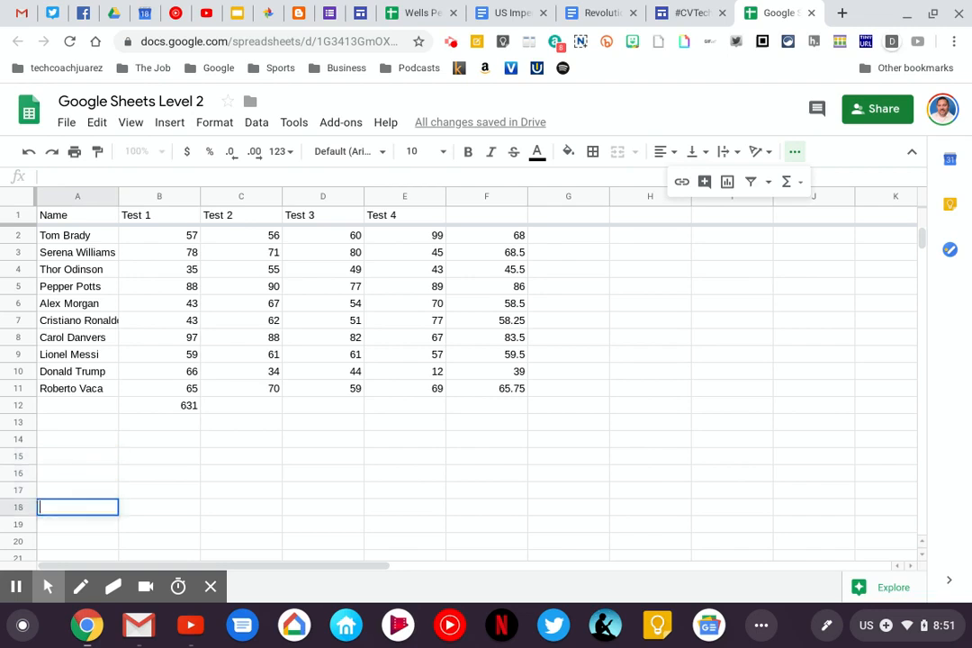
{"action": "key", "text": "Return"}
{"action": "key", "text": "Return"}
{"action": "key", "text": "Return"}
{"action": "key", "text": "Return"}
{"action": "key", "text": "Return"}
{"action": "key", "text": "Return"}
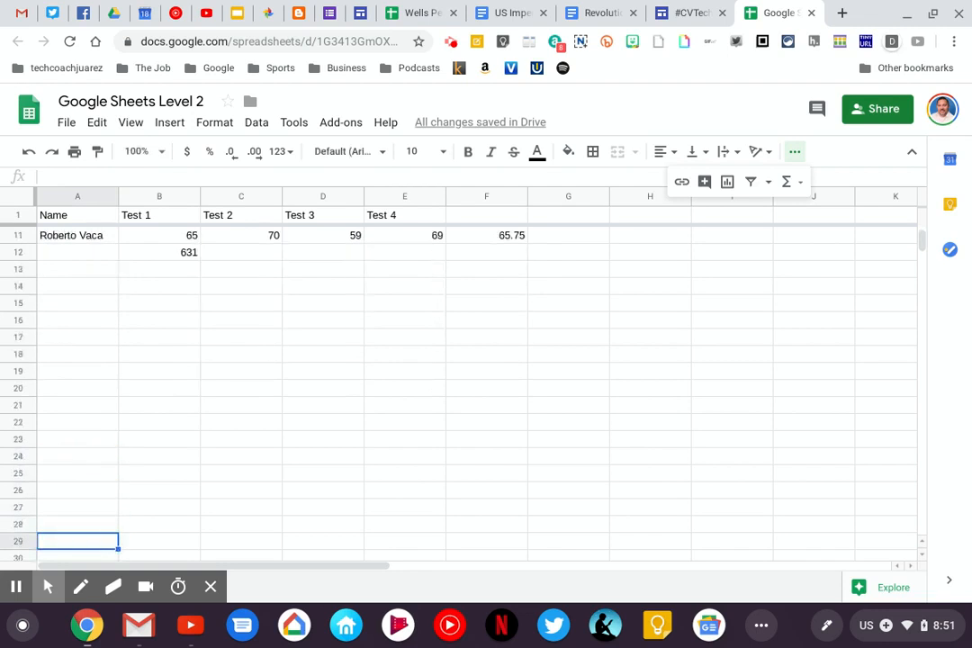
{"action": "key", "text": "Up"}
{"action": "key", "text": "Up"}
{"action": "key", "text": "Up"}
{"action": "key", "text": "Up"}
{"action": "key", "text": "Up"}
{"action": "key", "text": "Up"}
{"action": "key", "text": "Up"}
{"action": "key", "text": "Up"}
{"action": "key", "text": "Up"}
{"action": "key", "text": "Up"}
{"action": "key", "text": "Up"}
{"action": "key", "text": "Up"}
{"action": "key", "text": "Up"}
{"action": "key", "text": "Up"}
{"action": "key", "text": "Up"}
{"action": "key", "text": "Up"}
{"action": "key", "text": "Up"}
{"action": "key", "text": "Up"}
{"action": "key", "text": "Up"}
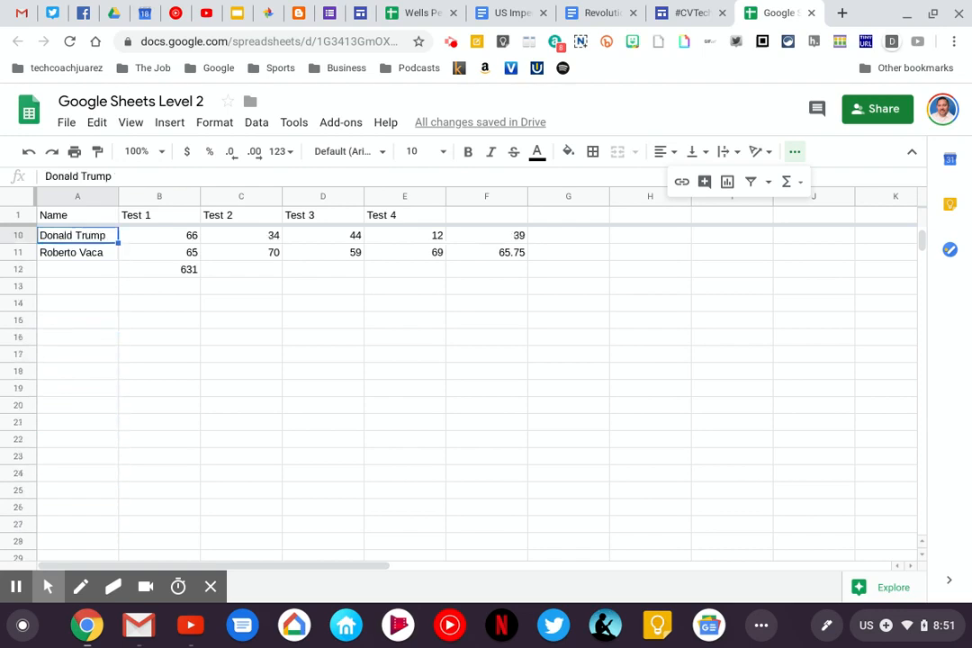
{"action": "key", "text": "Up"}
{"action": "key", "text": "Up"}
{"action": "key", "text": "Up"}
{"action": "key", "text": "Up"}
{"action": "key", "text": "Up"}
{"action": "key", "text": "Up"}
{"action": "key", "text": "Up"}
{"action": "key", "text": "Up"}
{"action": "key", "text": "Up"}
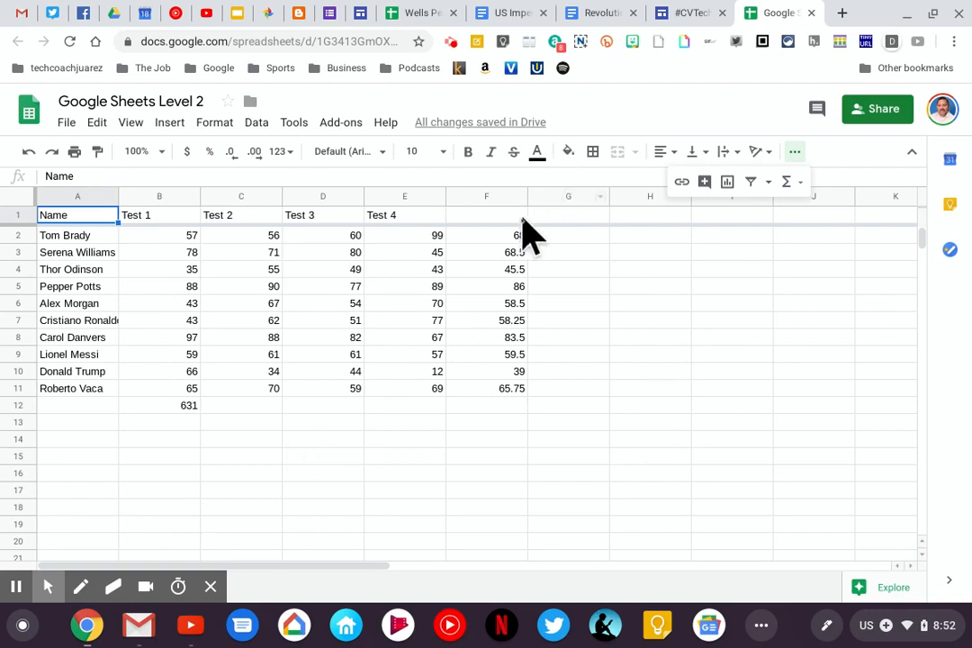
- Sort the sheet Z → A by the column F averages, 86 first
{"action": "left_click_drag", "start_coordinate": [510, 236], "coordinate": [504, 390]}
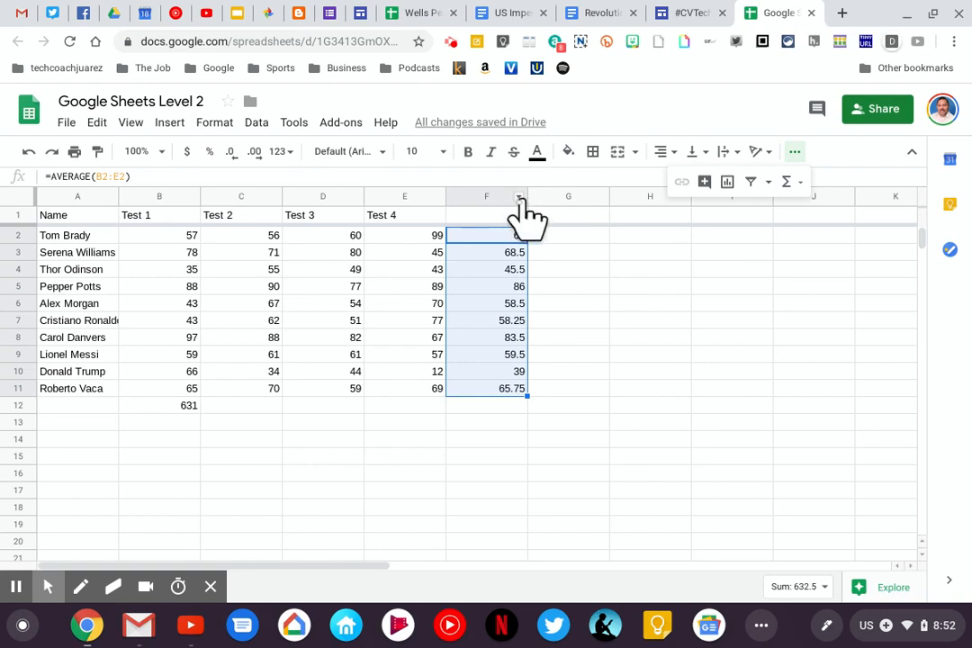
{"action": "left_click", "coordinate": [519, 197]}
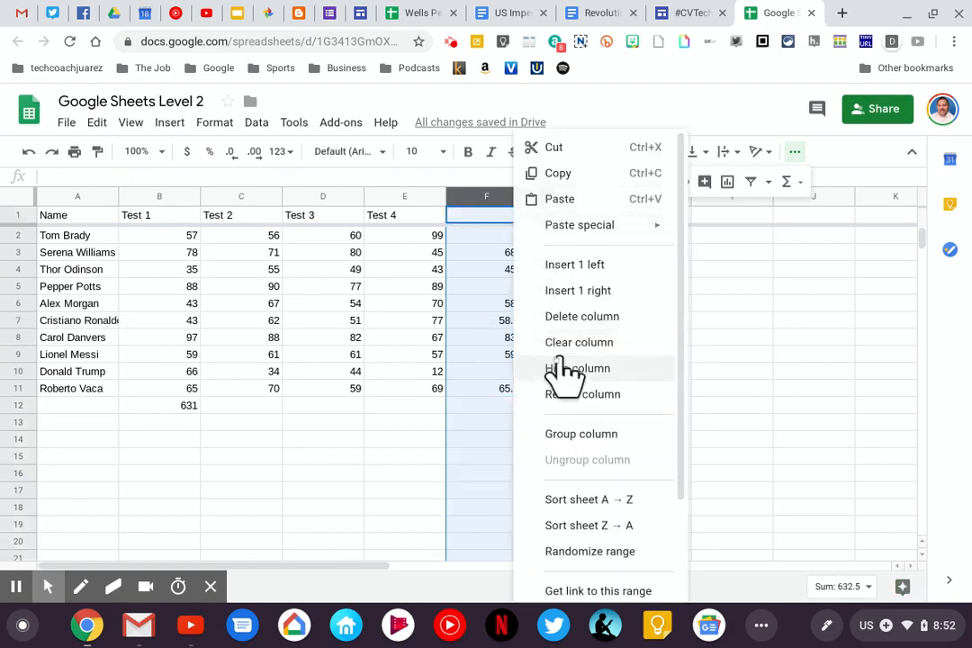
{"action": "left_click", "coordinate": [597, 525]}
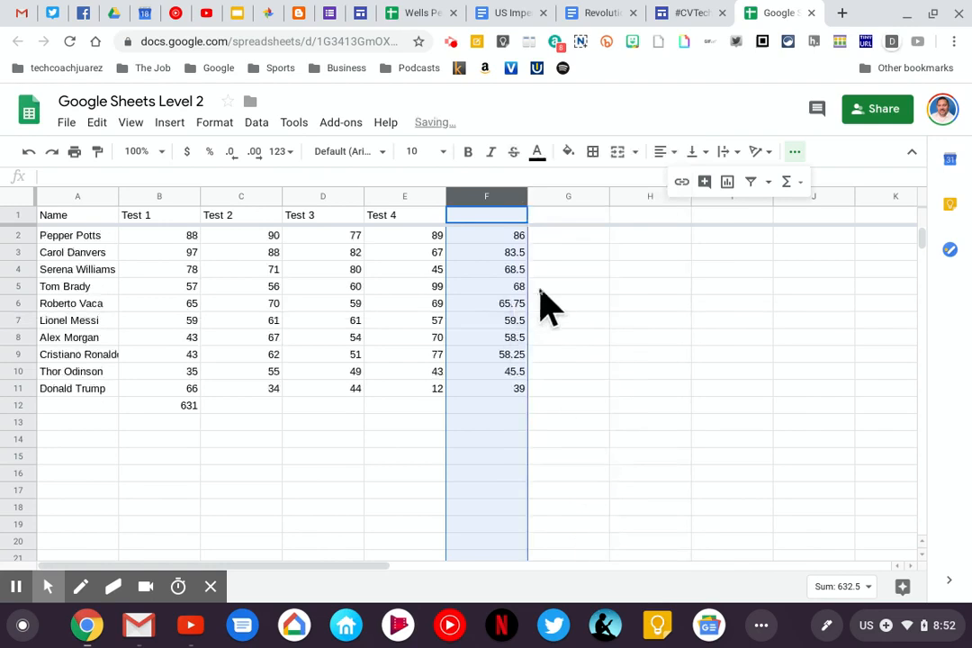
{"action": "left_click", "coordinate": [565, 269]}
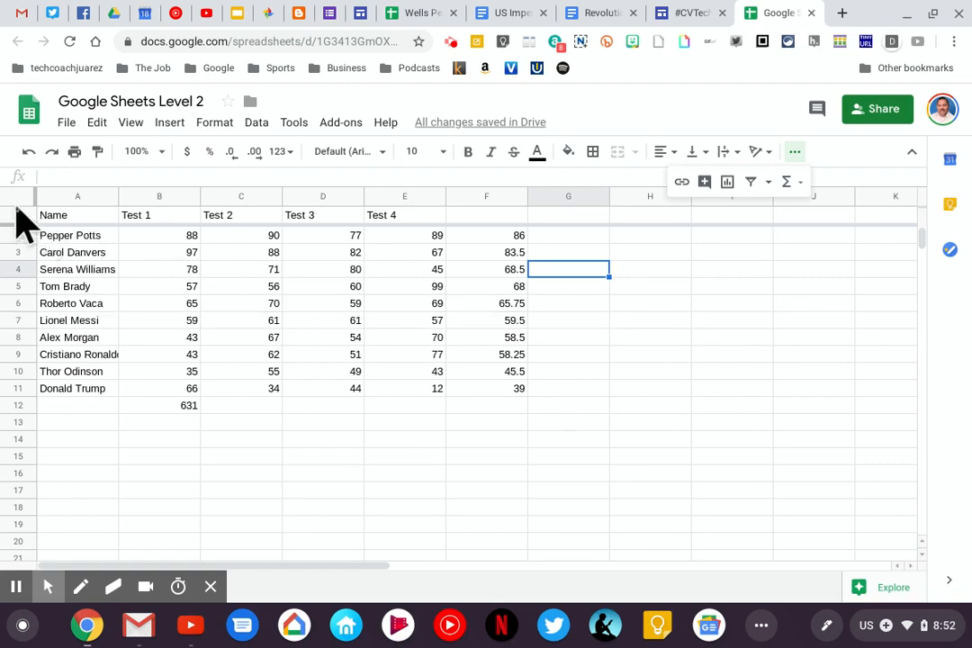
- Insert a chart from the score table A1:F12
{"action": "left_click_drag", "start_coordinate": [52, 216], "coordinate": [518, 421]}
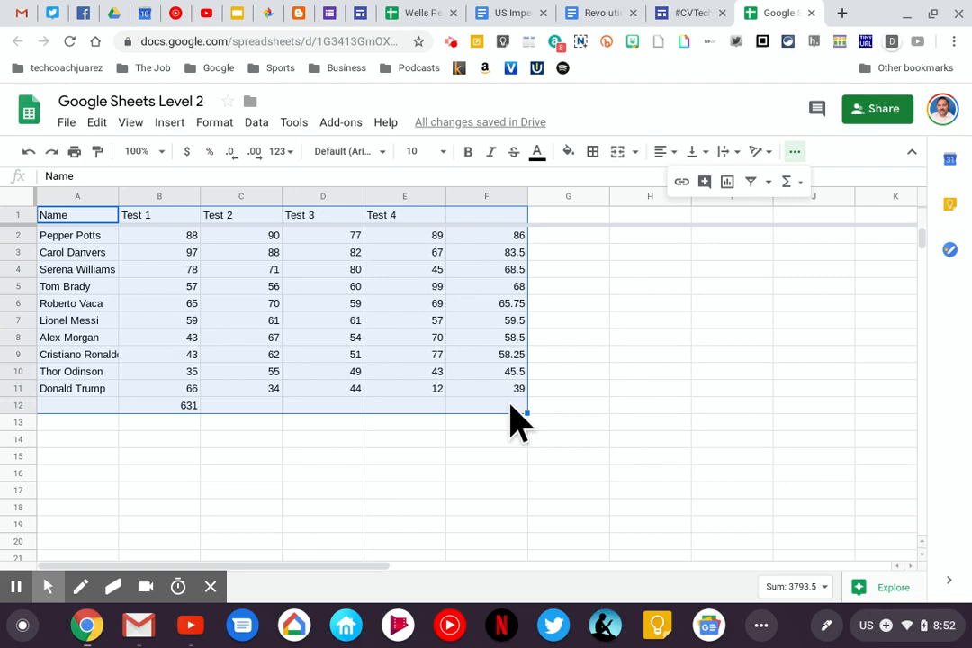
{"action": "left_click_drag", "start_coordinate": [306, 223], "coordinate": [212, 203]}
{"action": "left_click", "coordinate": [169, 124]}
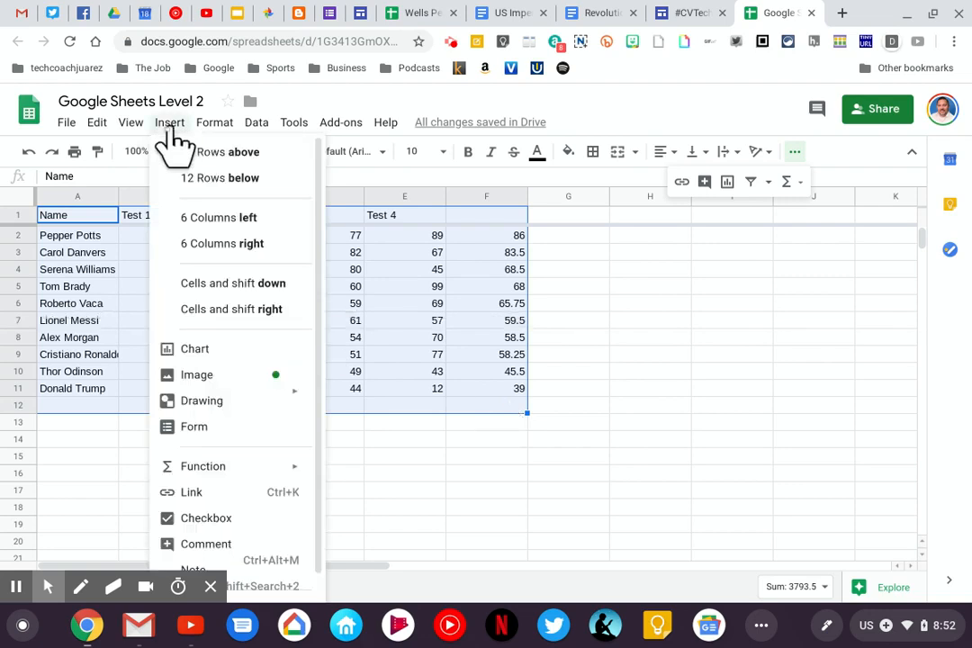
{"action": "key", "text": "Escape"}
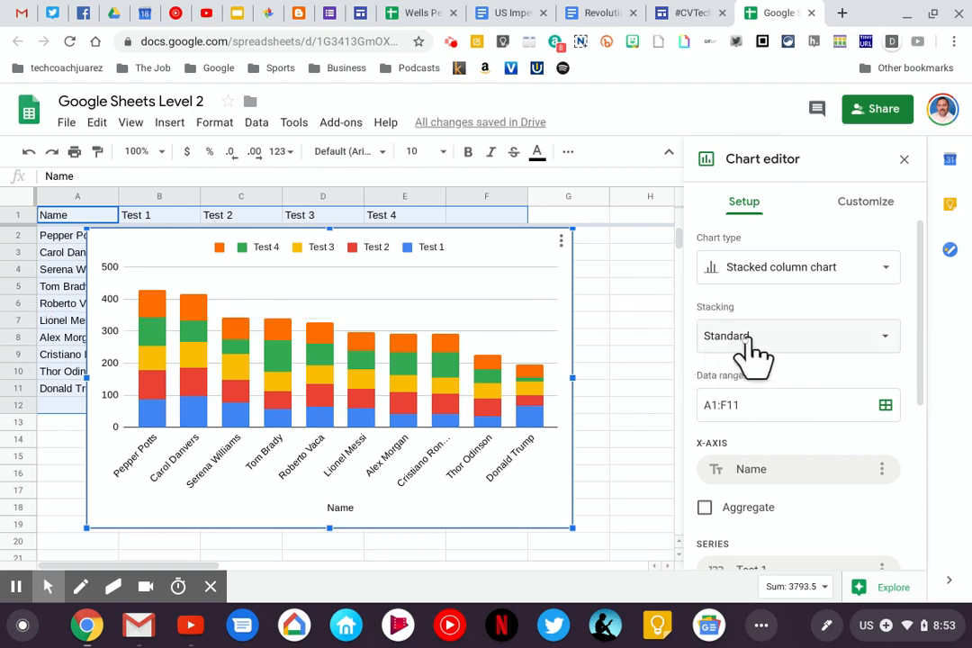
- Change the chart type to 3D pie chart and close the Chart editor
{"action": "left_click", "coordinate": [752, 272]}
{"action": "scroll", "coordinate": [794, 414], "scroll_direction": "down", "scroll_amount": 4}
{"action": "scroll", "coordinate": [801, 414], "scroll_direction": "down", "scroll_amount": 4}
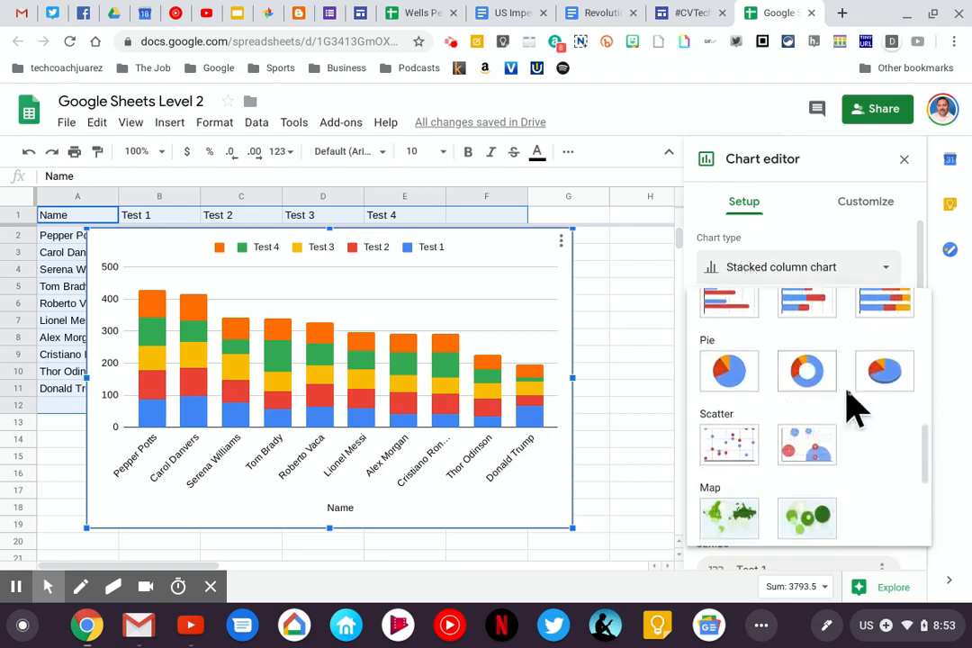
{"action": "left_click", "coordinate": [885, 388]}
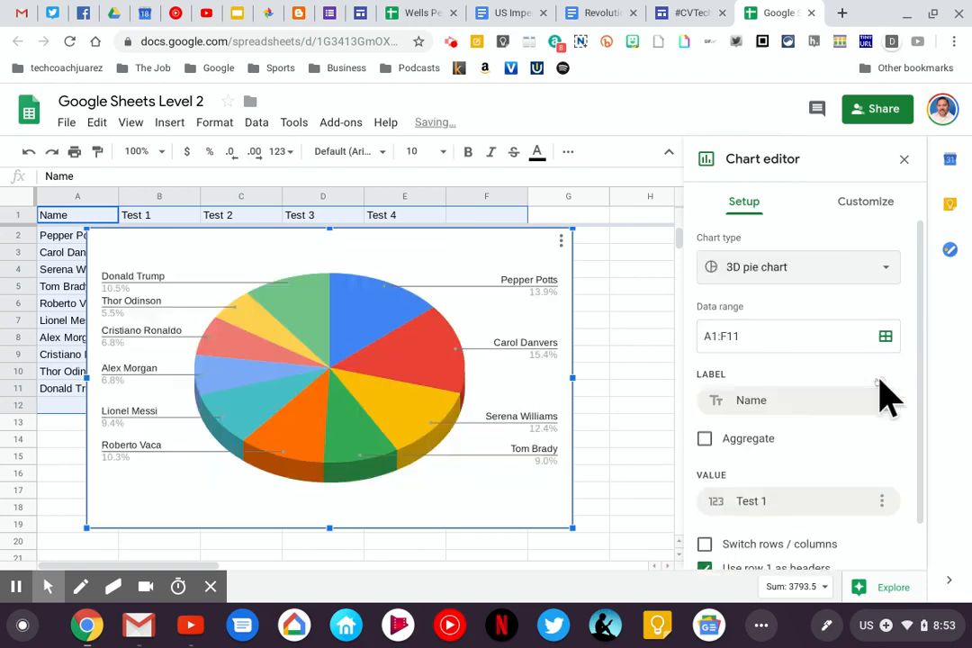
{"action": "left_click", "coordinate": [904, 161]}
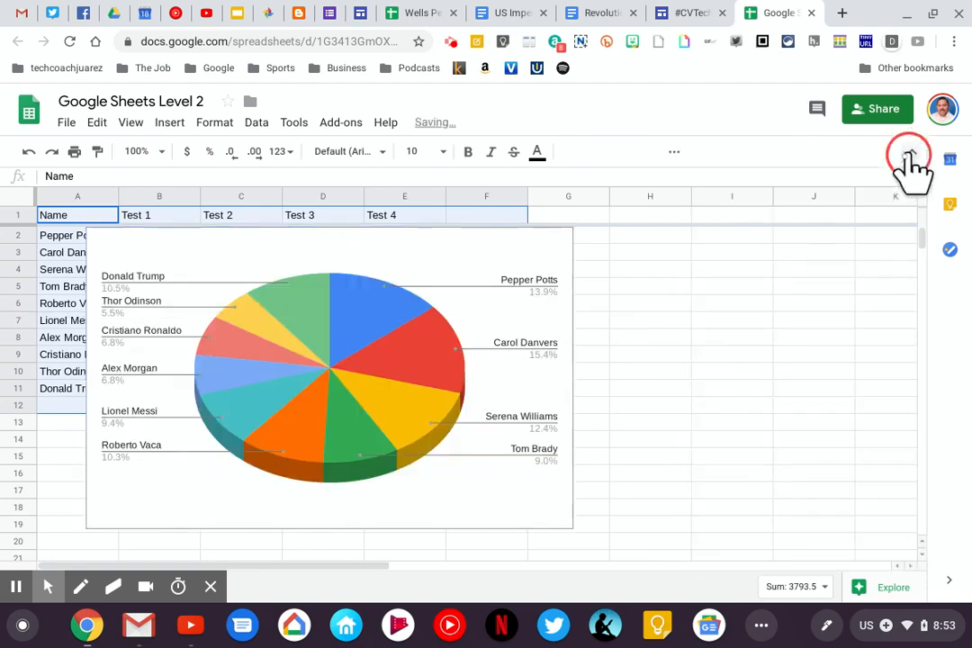